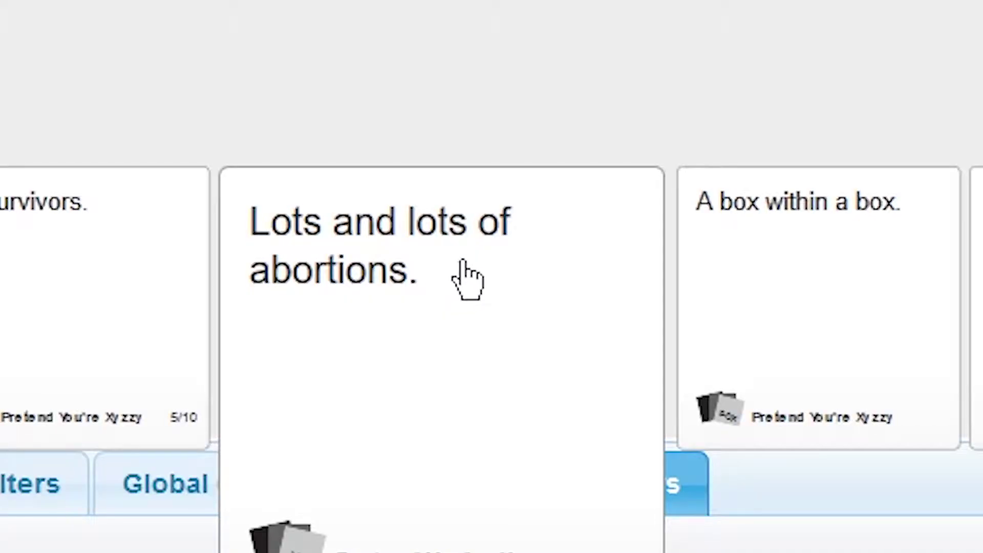
Step: Select 'Lots and lots of abortions.' from the hand for the Chinese food prompt
{"action": "left_click", "coordinate": [379, 269]}
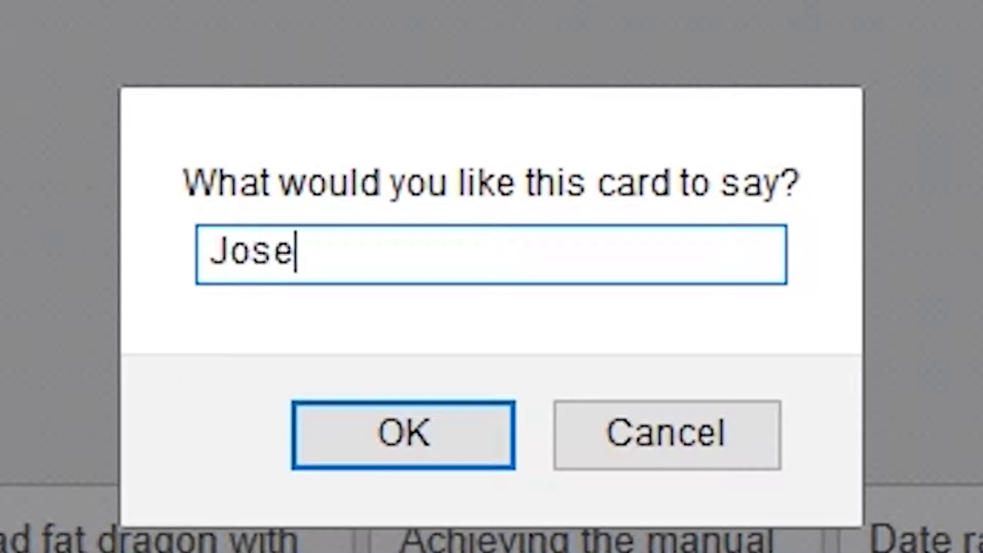
{"action": "type", "text": "ph Jostr"}
Step: Correct the blank card's typo and play it as 'Joseph Joestar'
{"action": "key", "text": "BackSpace"}
{"action": "key", "text": "BackSpace"}
{"action": "key", "text": "BackSpace"}
{"action": "type", "text": "estar"}
{"action": "key", "text": "Return"}
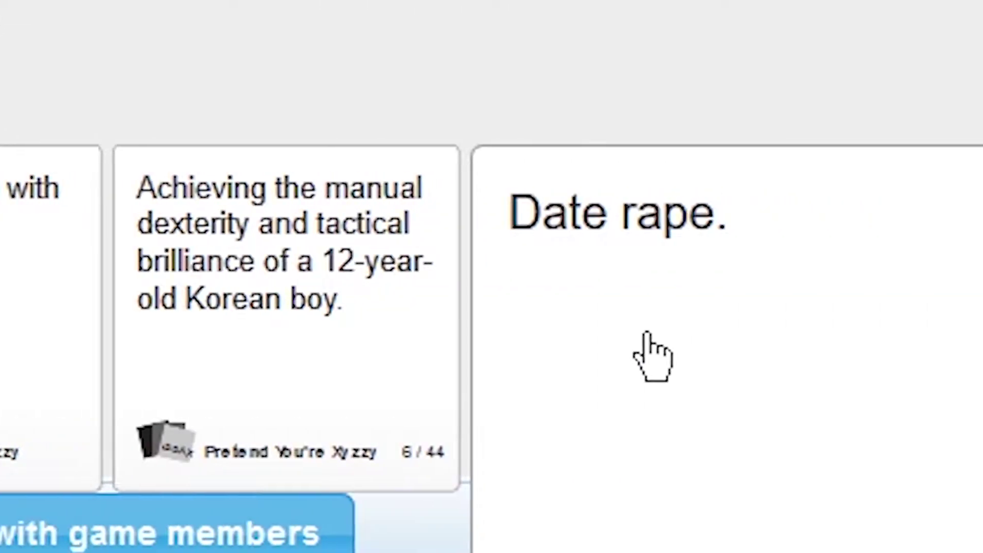
Step: Submit 'Date rape.' for the 'What gets better with age?' prompt
{"action": "left_click", "coordinate": [509, 286]}
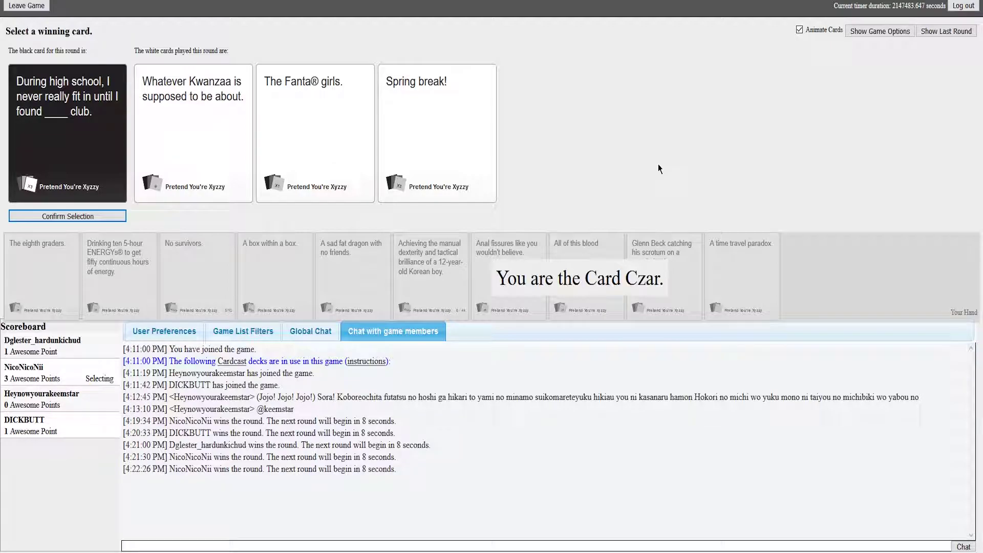
Step: As Card Czar, choose 'Spring break!' as the high school club winner
{"action": "left_click", "coordinate": [452, 129]}
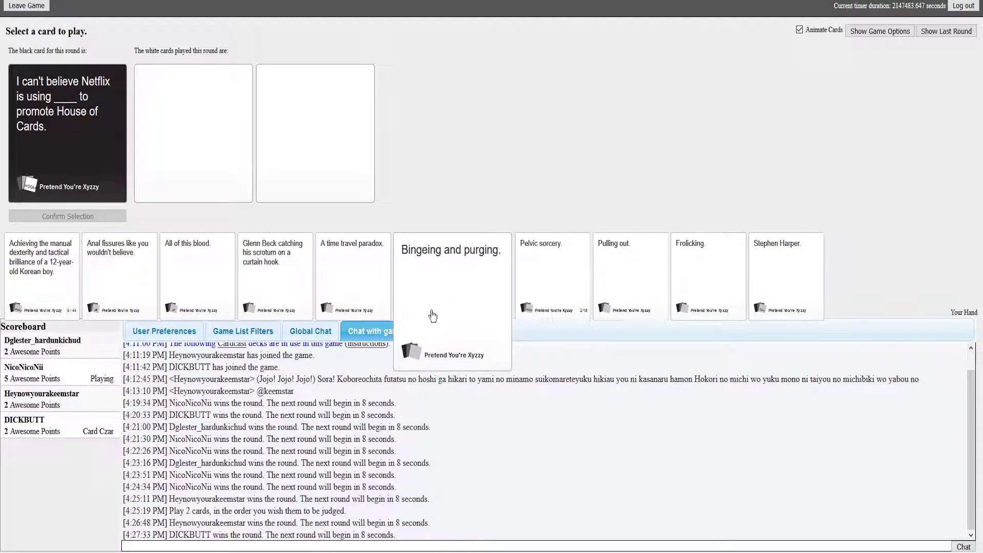
Step: Select 'Pelvic sorcery.' and confirm it for the House of Cards prompt
{"action": "left_click", "coordinate": [522, 292]}
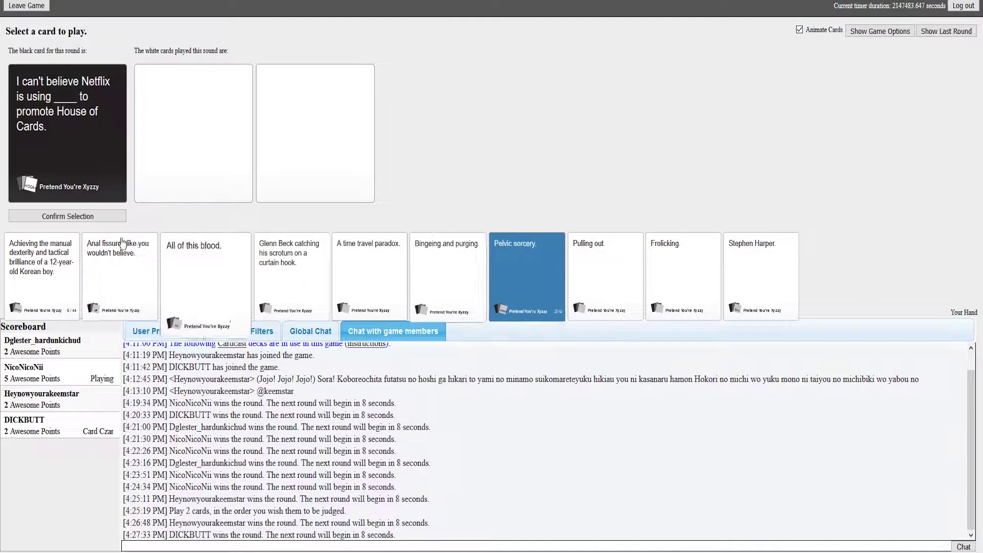
{"action": "left_click", "coordinate": [51, 215]}
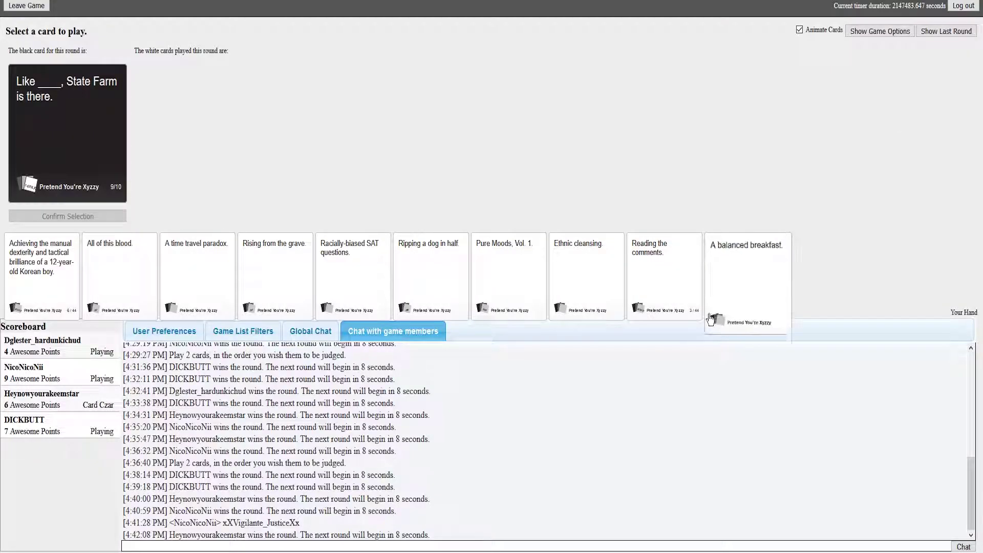
Step: Select 'A balanced breakfast.' and confirm it for the State Farm prompt
{"action": "left_click", "coordinate": [741, 269]}
{"action": "left_click", "coordinate": [87, 216]}
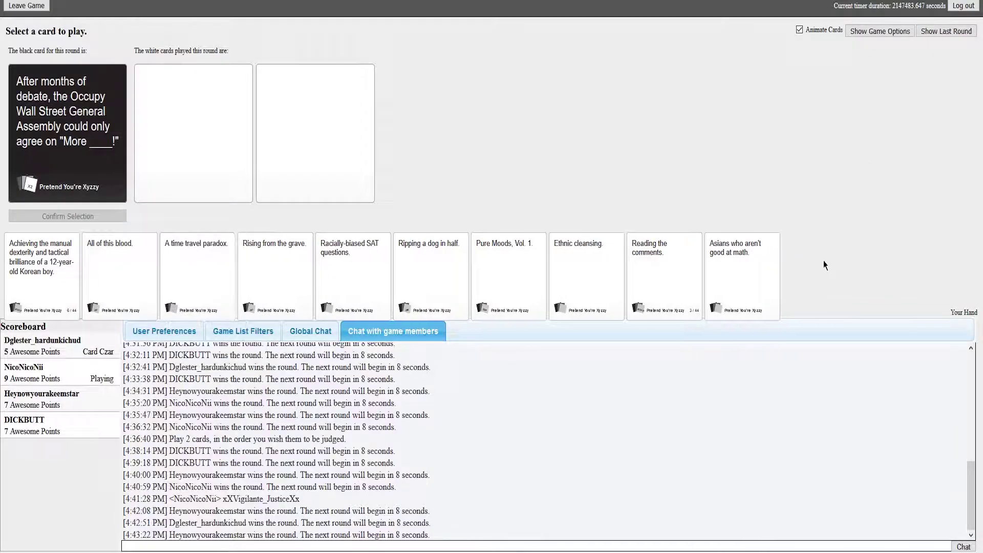
Step: Select 'Asians who aren't good at math.' and confirm it for Occupy Wall Street
{"action": "left_click", "coordinate": [743, 269]}
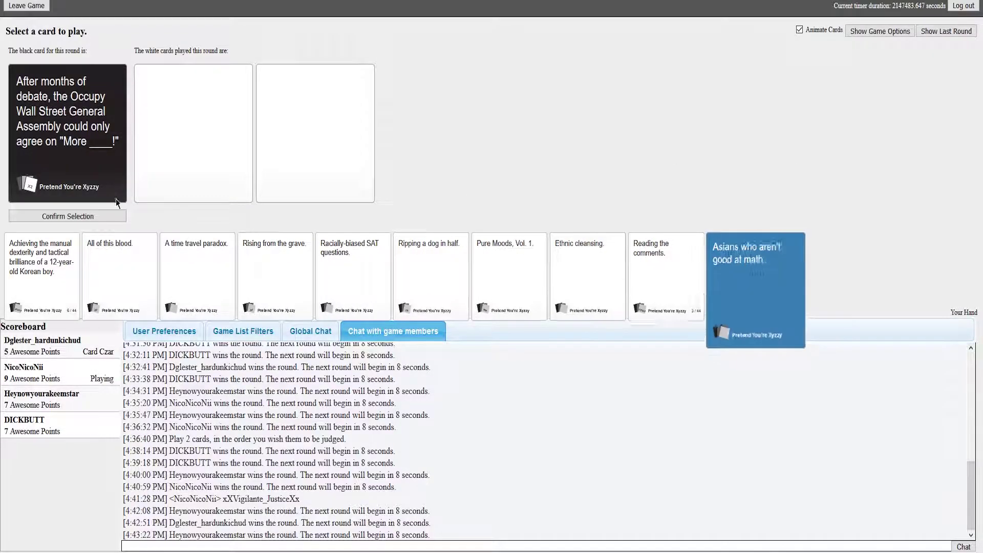
{"action": "left_click", "coordinate": [68, 216]}
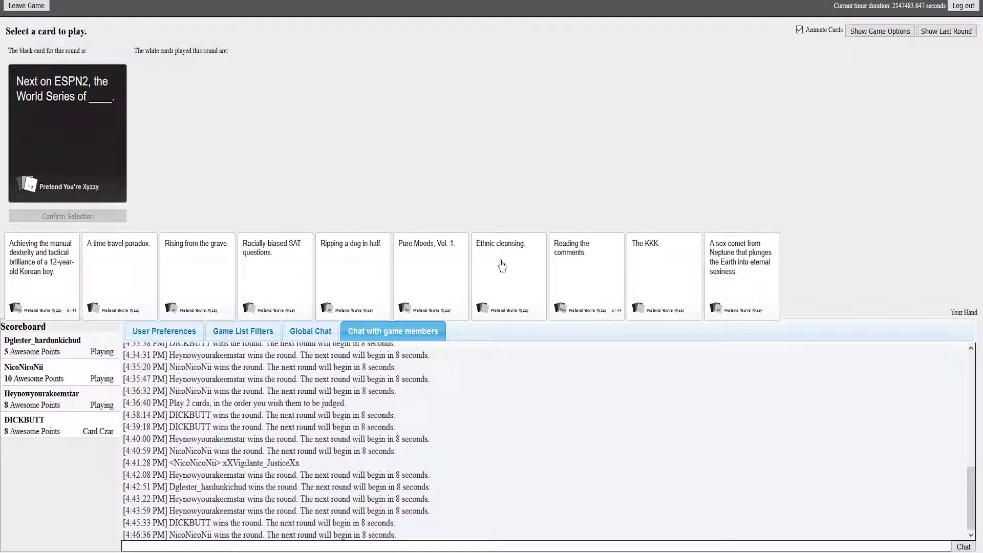
Step: Select 'Ethnic cleansing.' and confirm it for the World Series prompt
{"action": "left_click", "coordinate": [500, 268]}
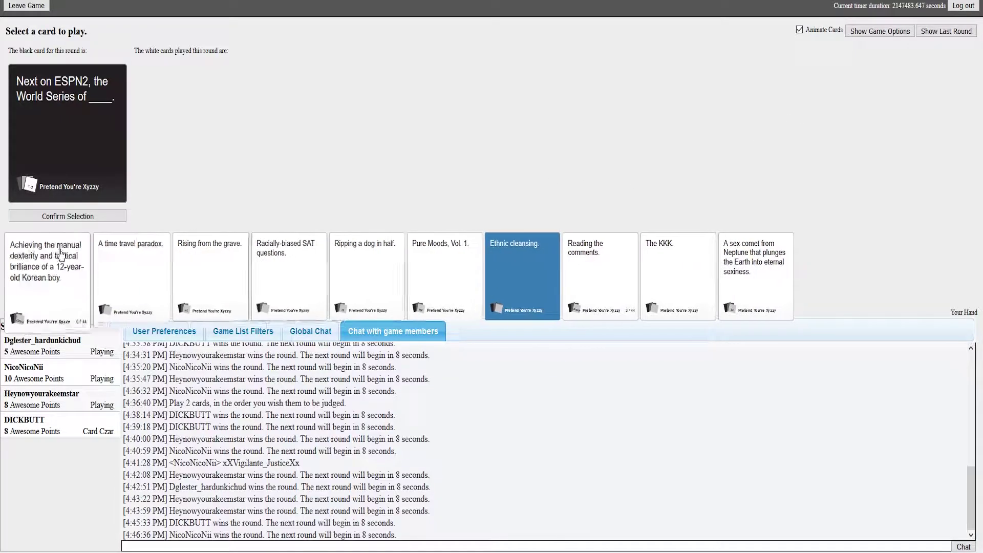
{"action": "left_click", "coordinate": [86, 219]}
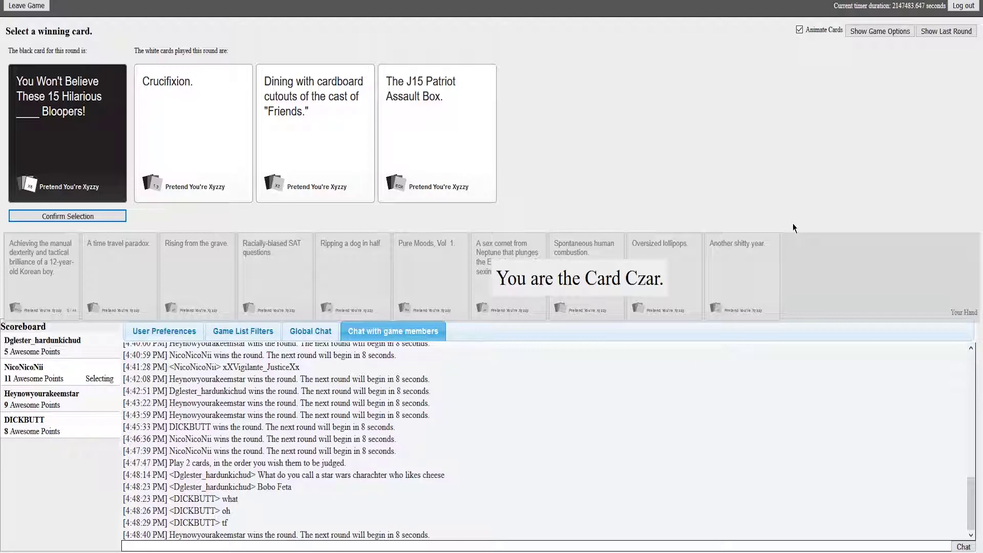
Step: As Card Czar, pick 'Crucifixion.' as the Hilarious Bloopers winner
{"action": "left_click", "coordinate": [75, 216]}
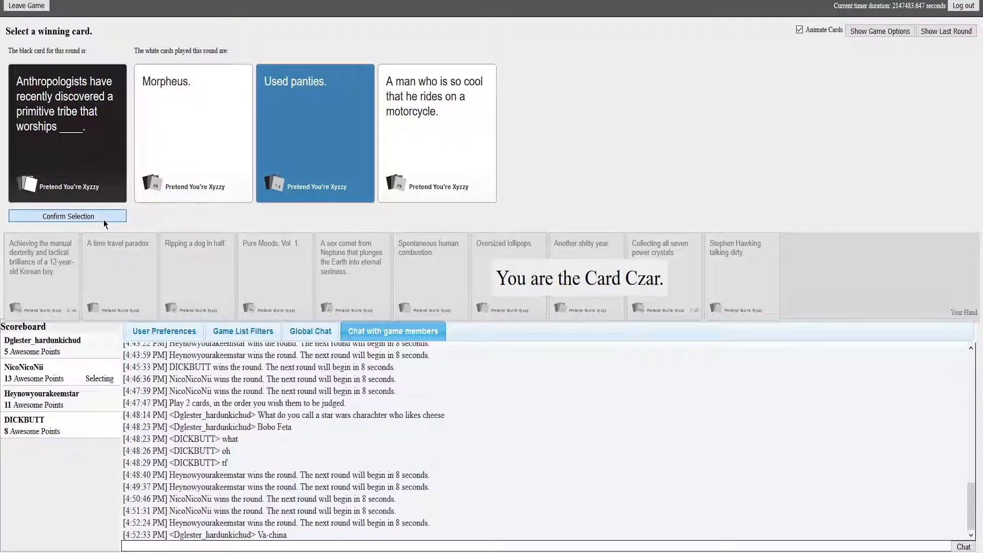
Step: Confirm 'Used panties.' as the winner of the anthropologists' tribe round
{"action": "left_click", "coordinate": [108, 218]}
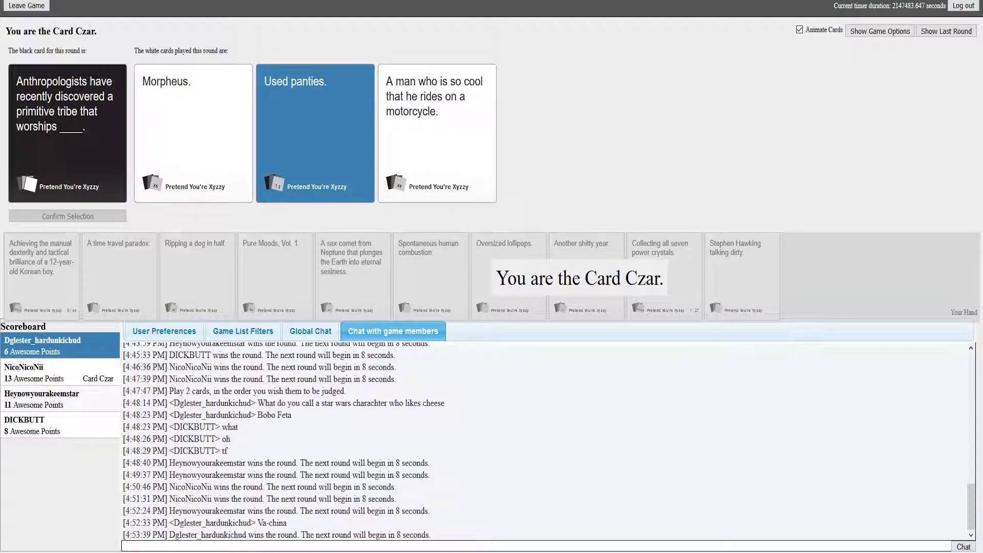